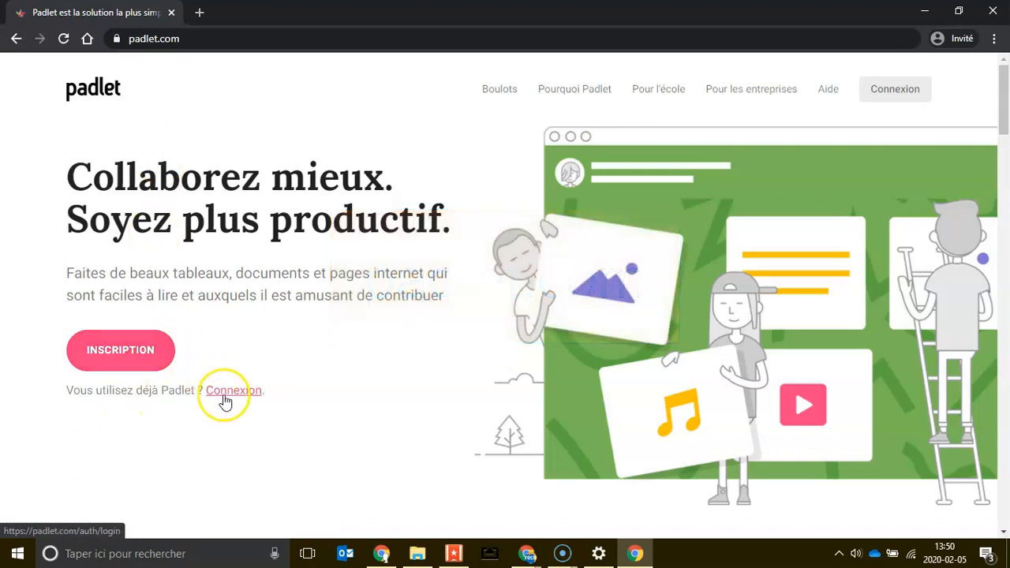
Step: Log in to Padlet from padlet.com and reach the account dashboard
click(144, 350)
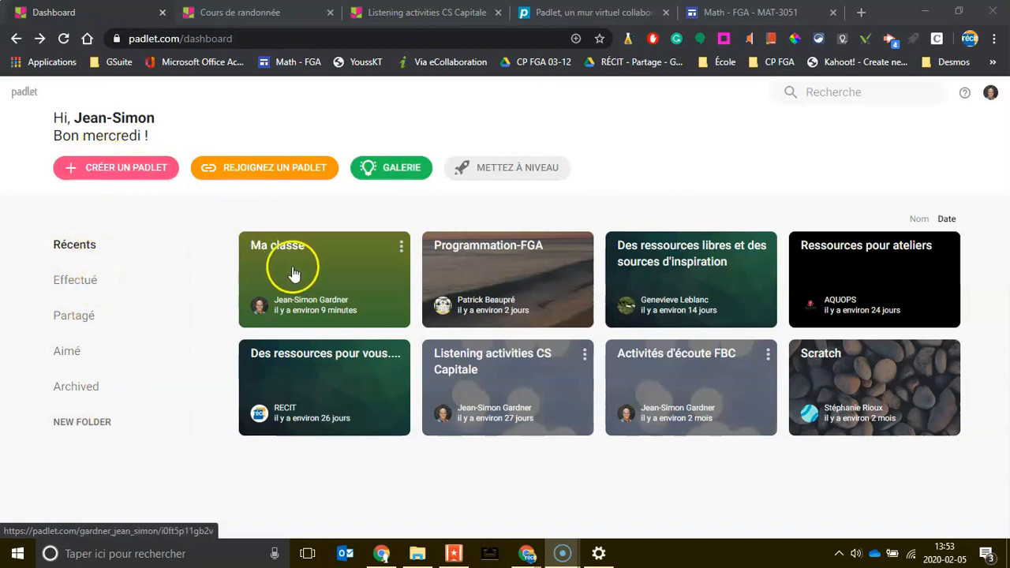
Step: Open the Cours de randonnée padlet and review its settings and Partager sharing options
click(218, 12)
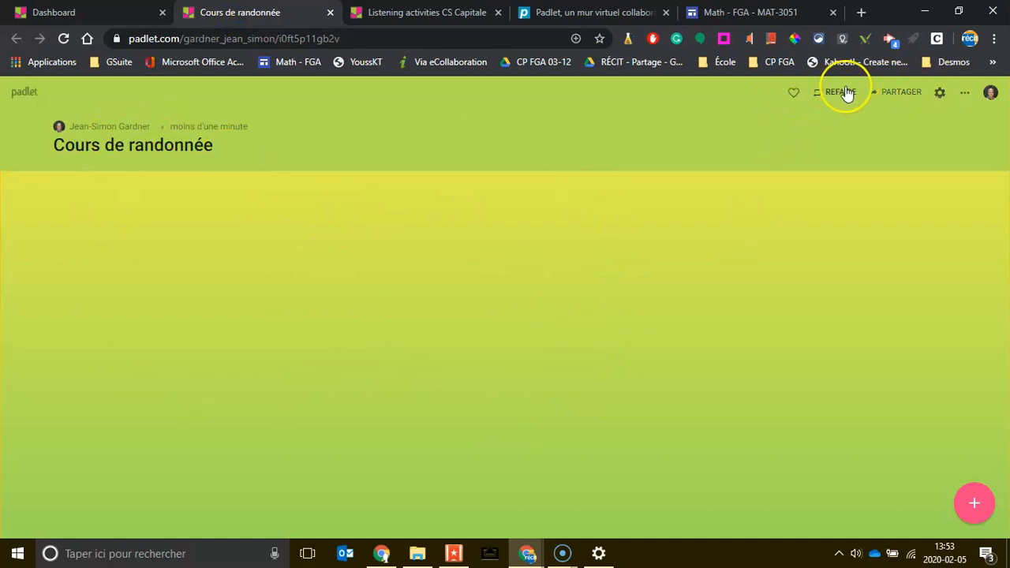
click(941, 95)
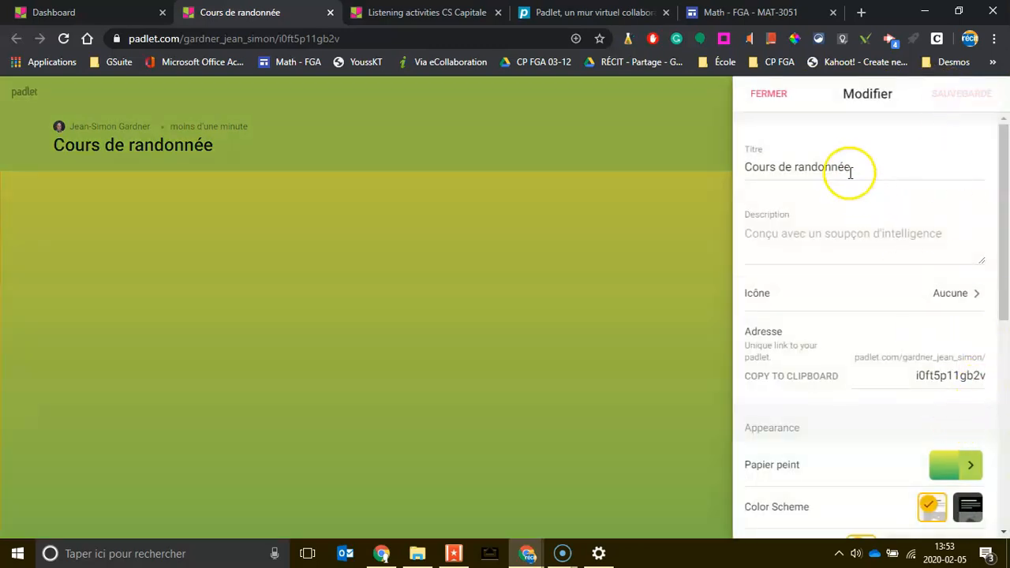
click(767, 94)
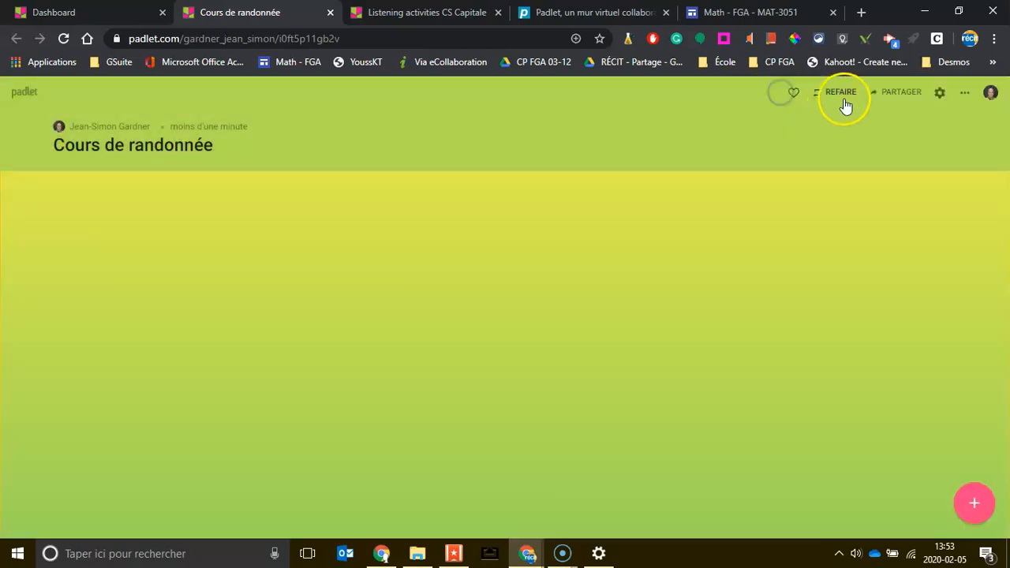
click(891, 93)
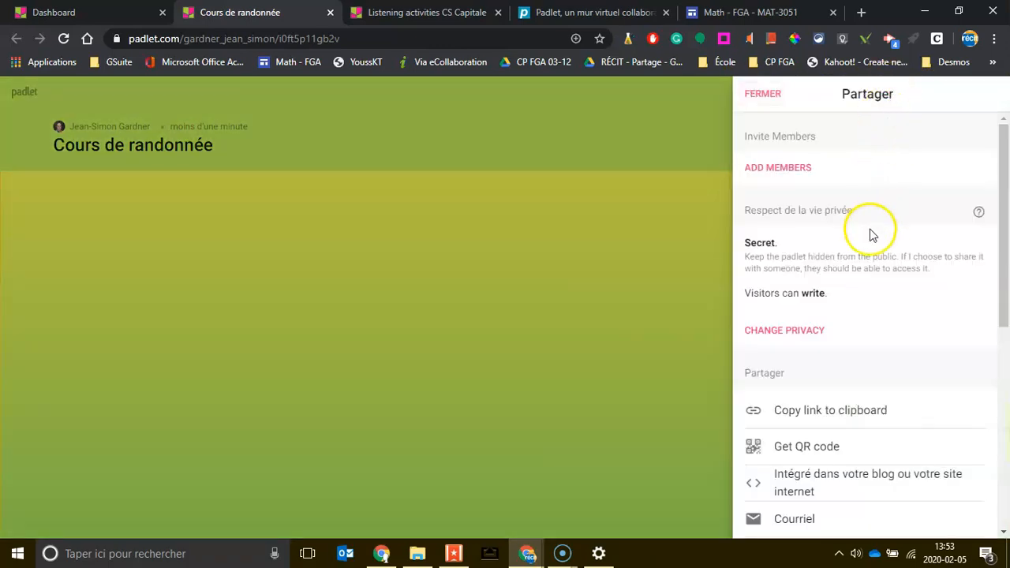
scroll(874, 339, down, 5)
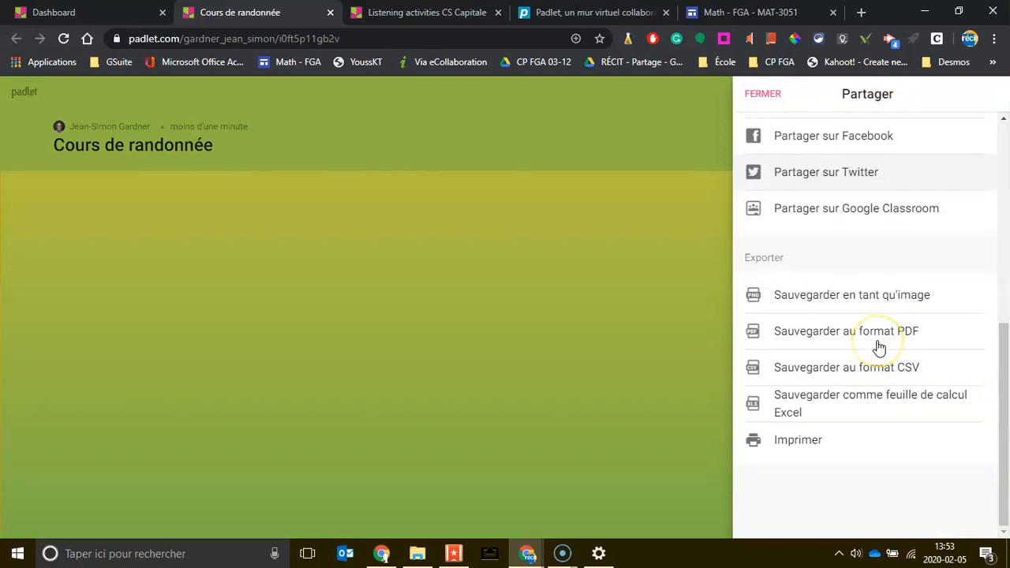
scroll(879, 347, up, 5)
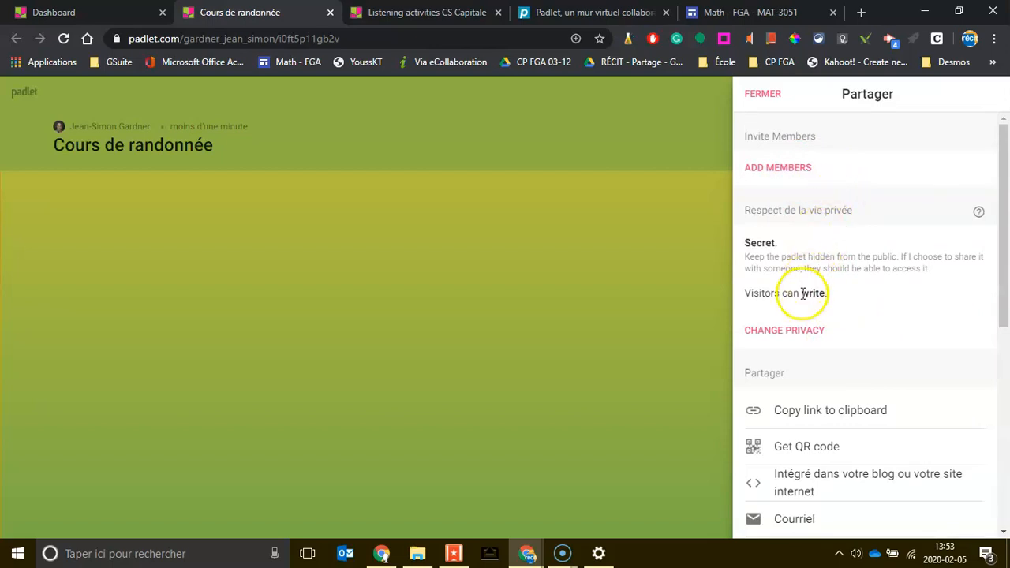
Step: Keep the padlet Secret but change visitor permission to Peut lire (read only)
click(806, 331)
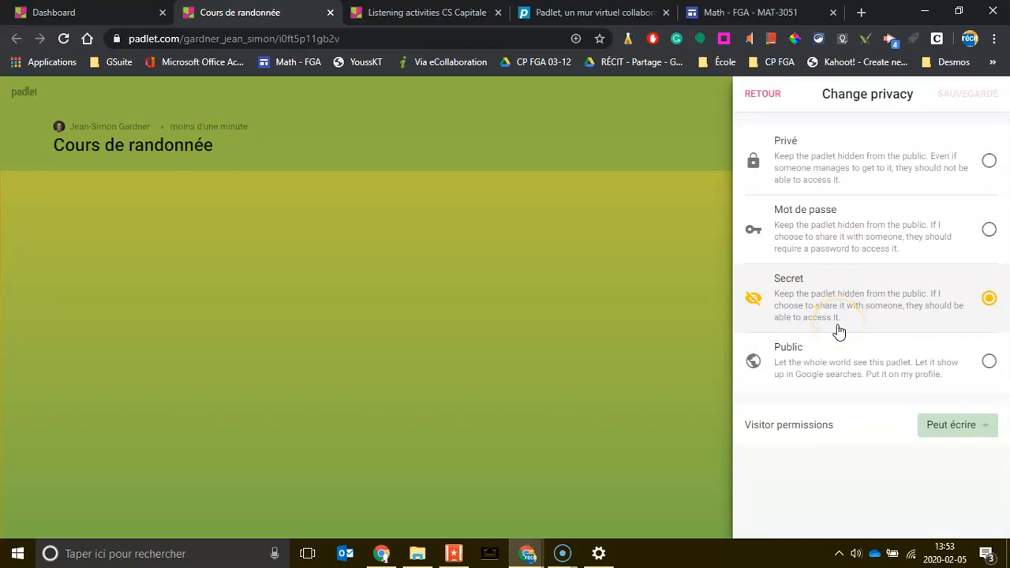
click(957, 427)
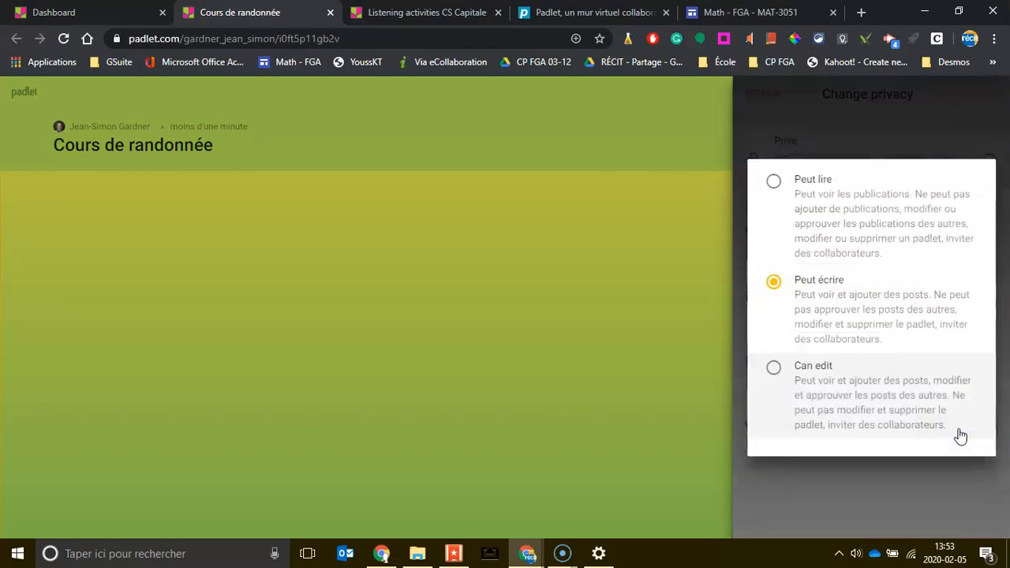
click(834, 211)
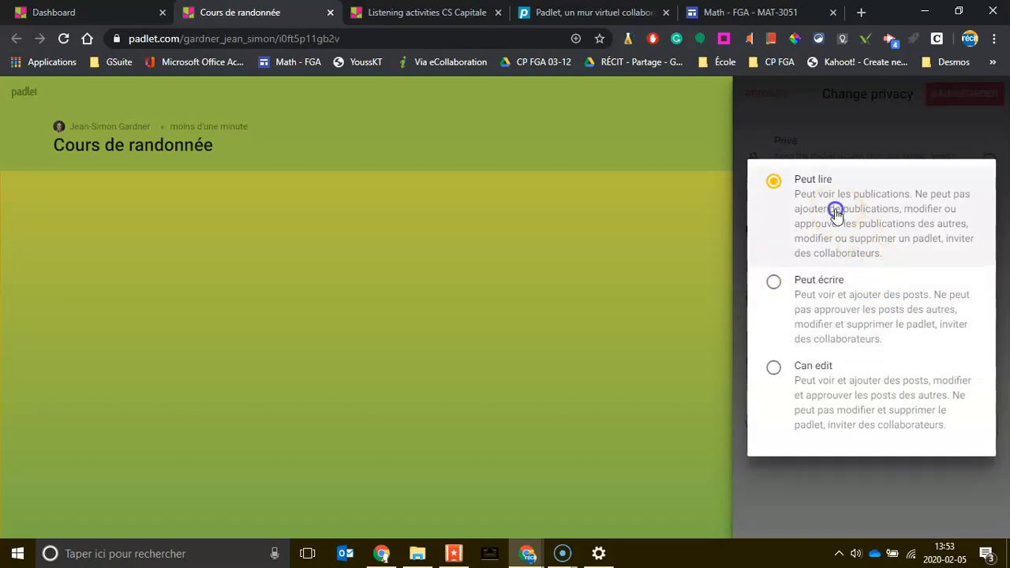
click(879, 499)
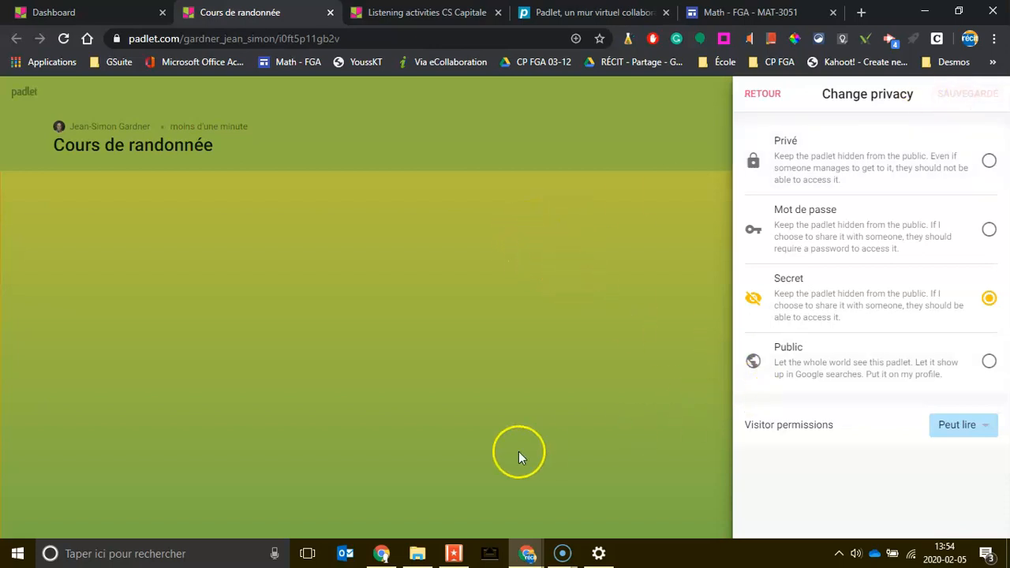
click(666, 258)
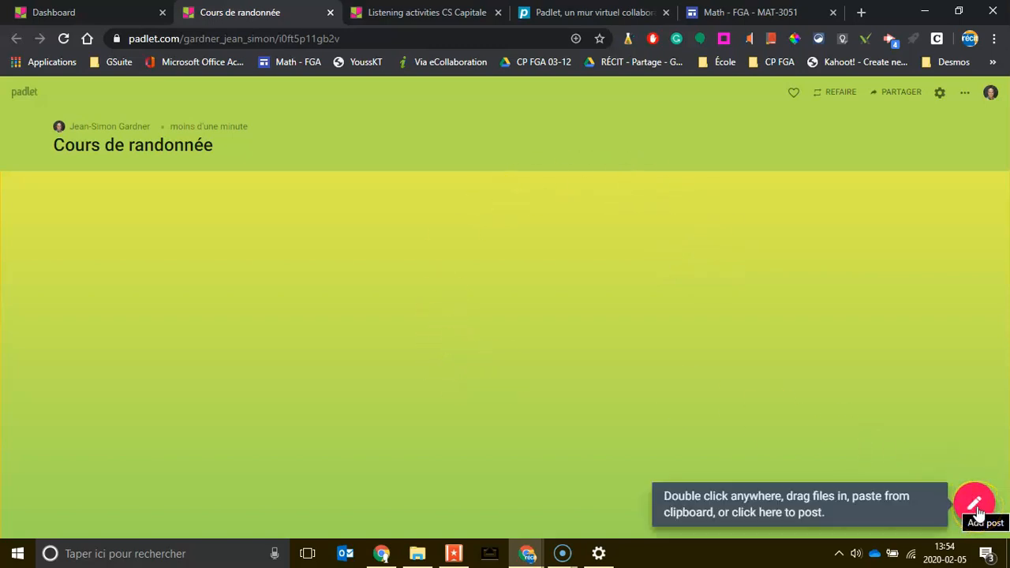
Step: Add a new post card, check its attachment types, and place the cursor in Titre
click(974, 507)
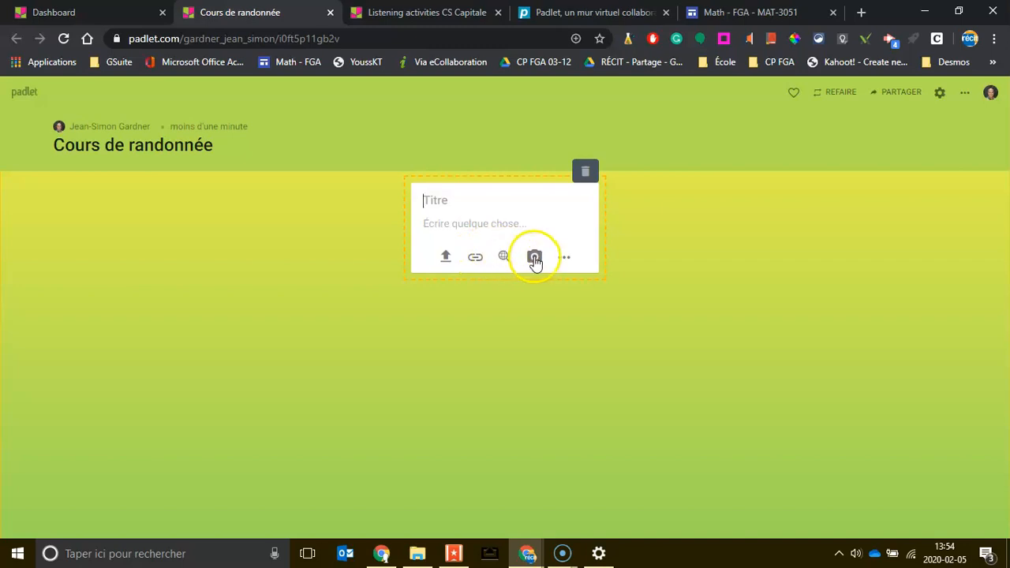
click(560, 260)
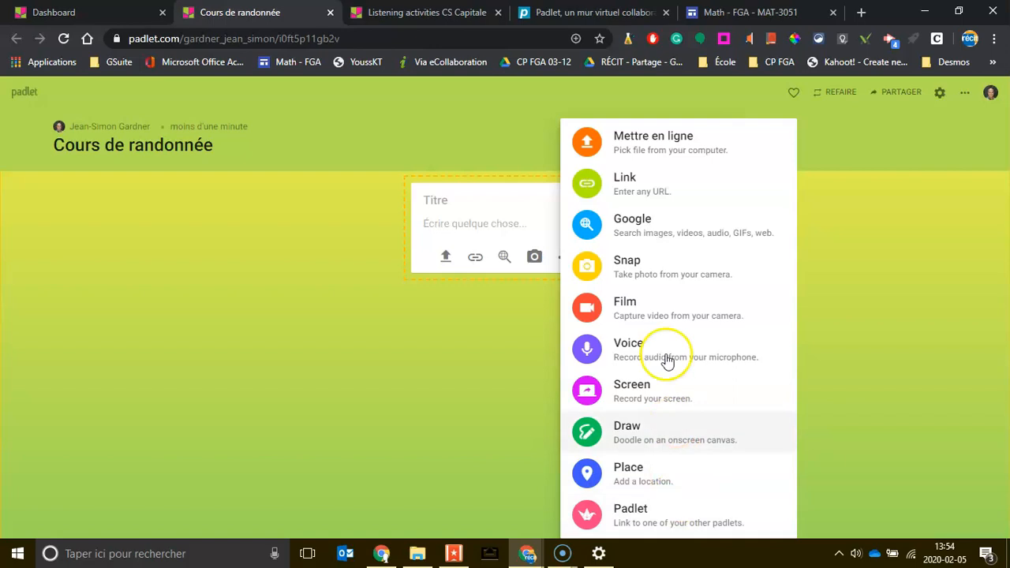
click(464, 227)
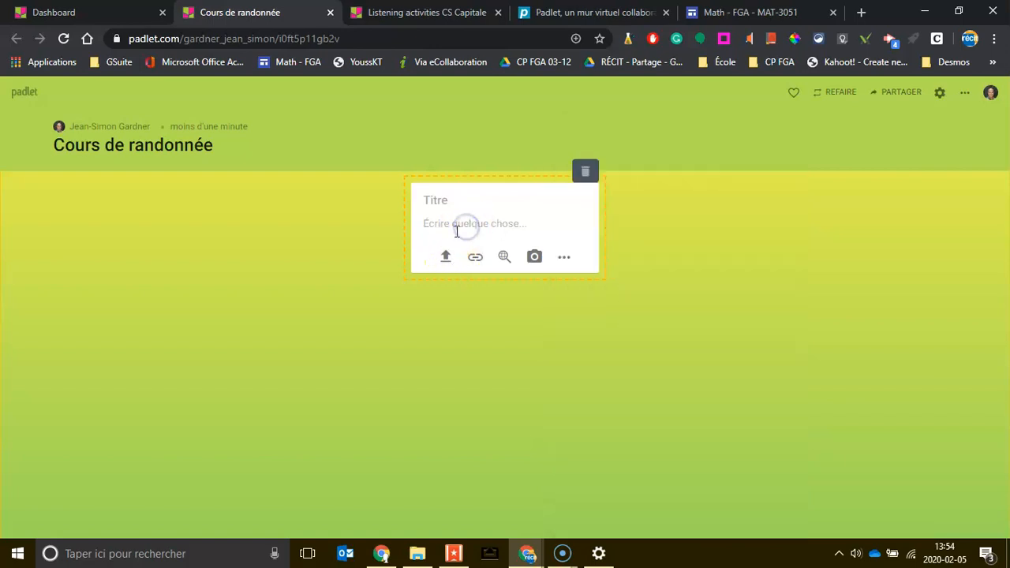
click(447, 205)
Step: Discard the empty post card from the board
click(823, 199)
click(907, 94)
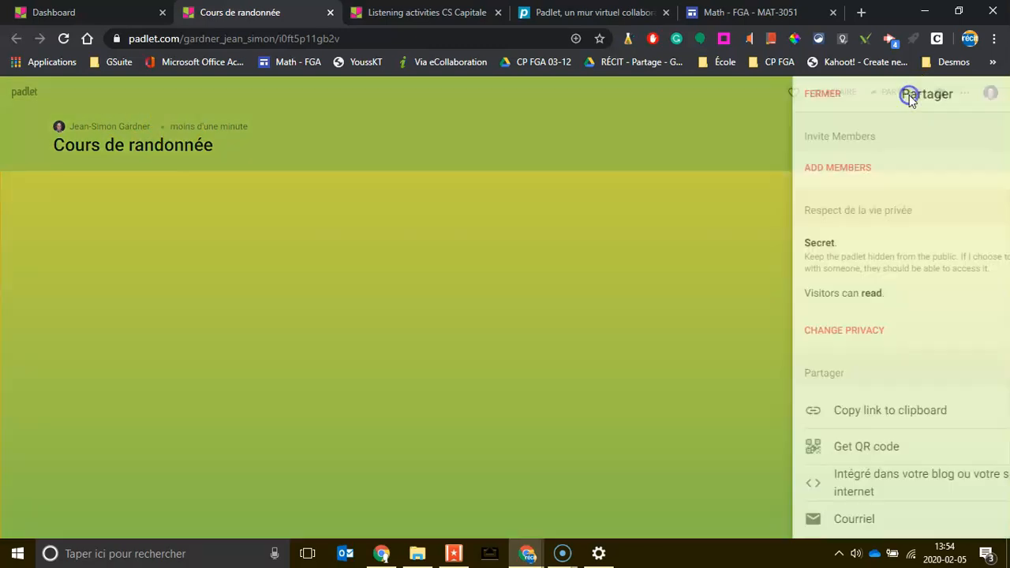
click(727, 161)
Step: Rename the padlet to 'Classe de' followed by the teacher's first name and save
click(943, 96)
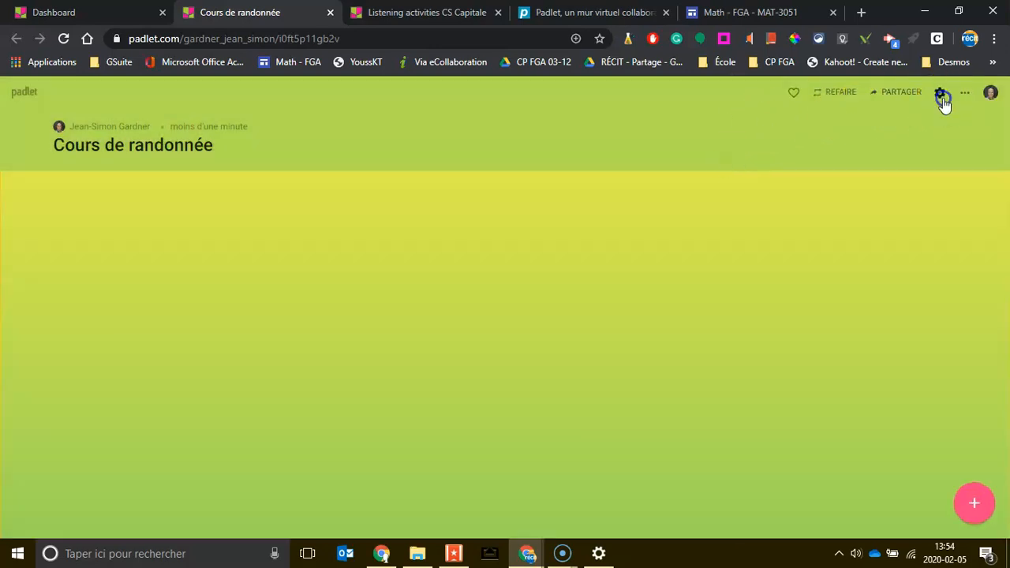
double_click(836, 168)
triple_click(838, 171)
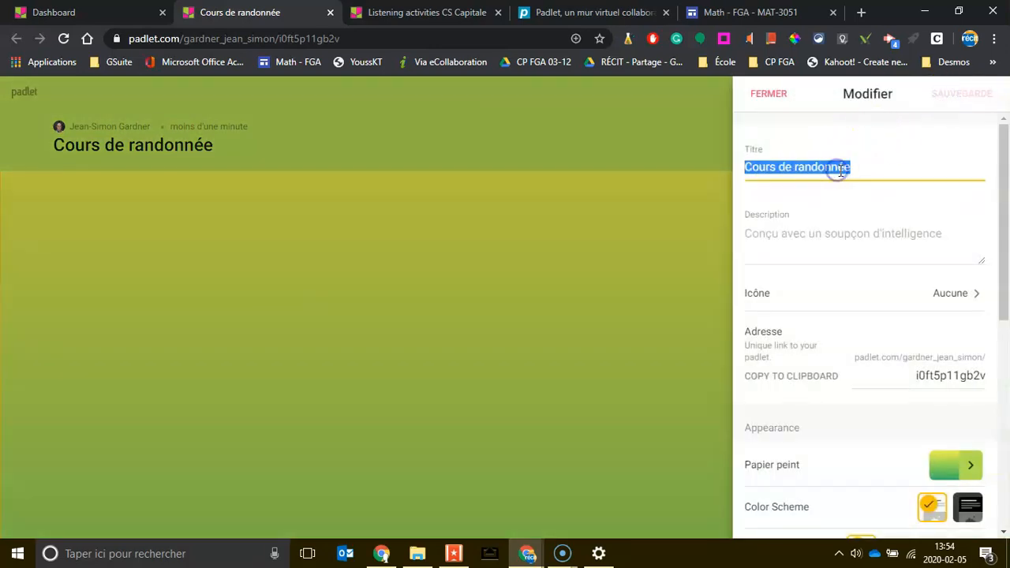
text(Classe)
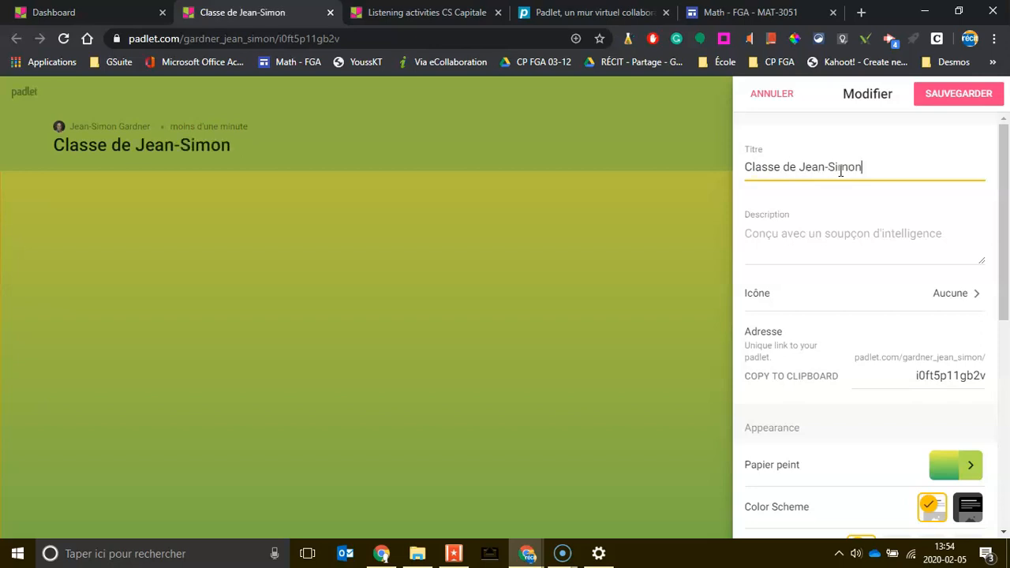
click(943, 101)
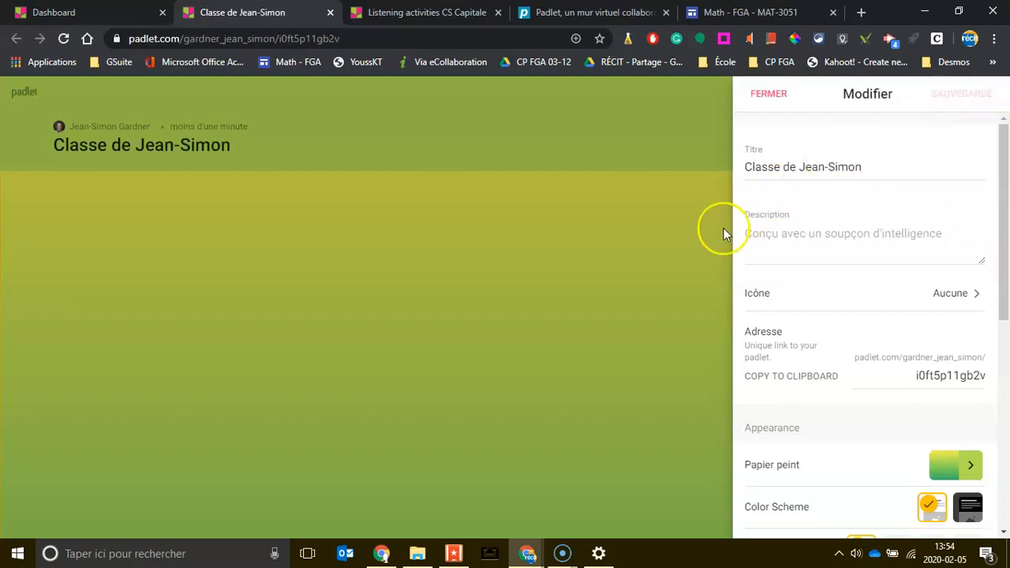
click(765, 98)
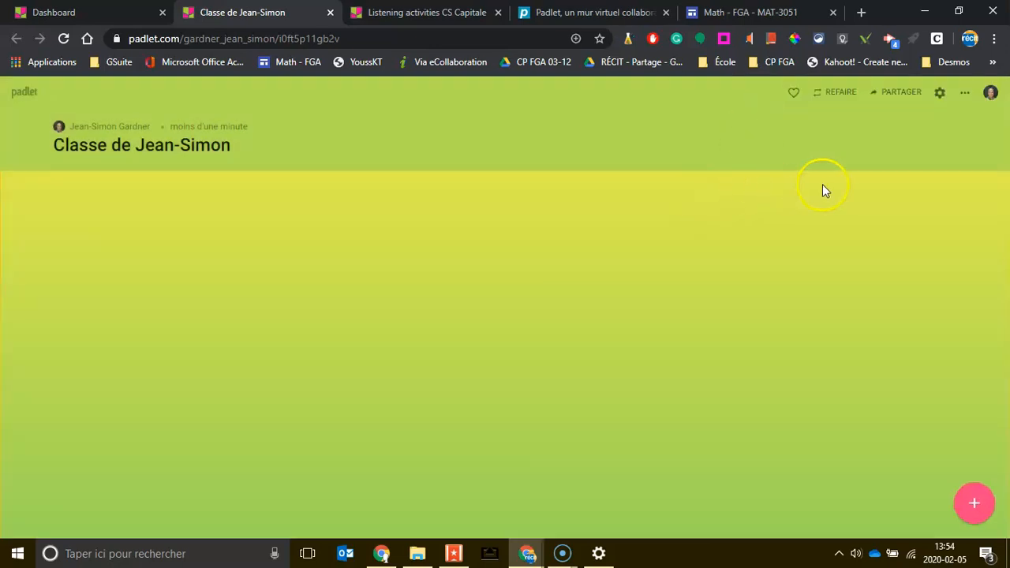
Step: Create a post titled MAT-3051 on the board
click(972, 503)
click(475, 202)
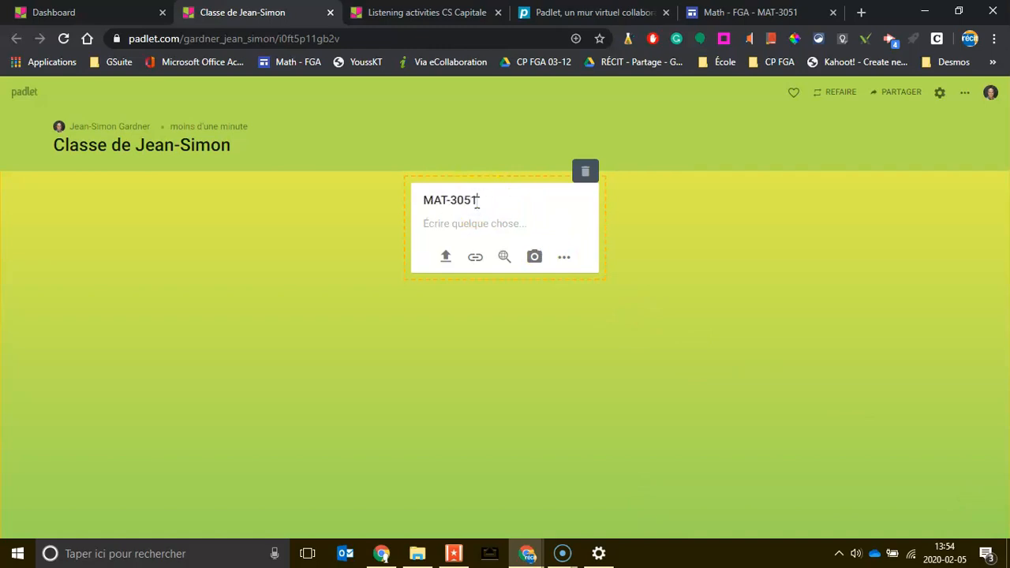
click(777, 273)
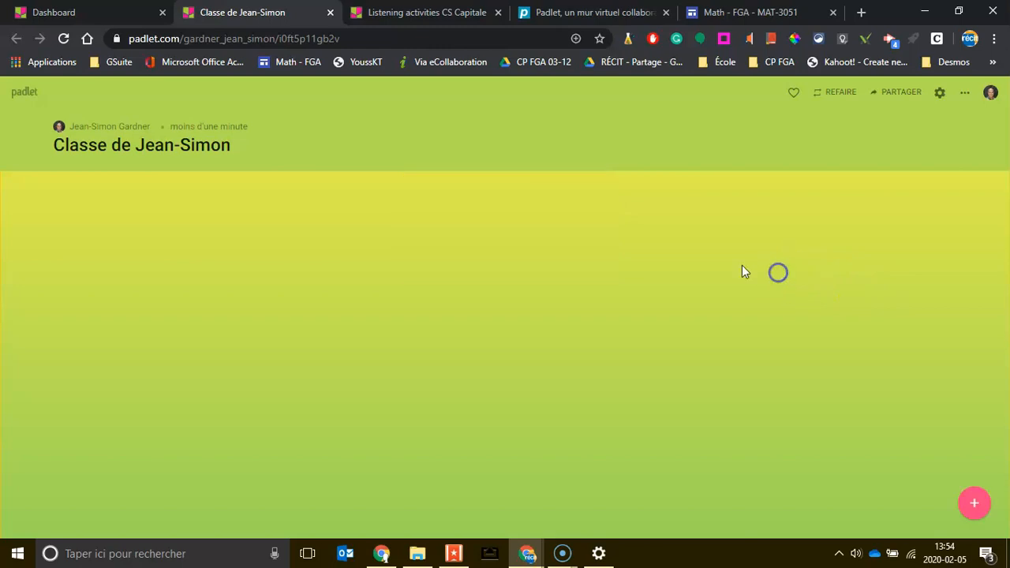
Step: Add the MAT-3052 and MAT-3053 posts and arrange the three cards in numeric order
click(975, 505)
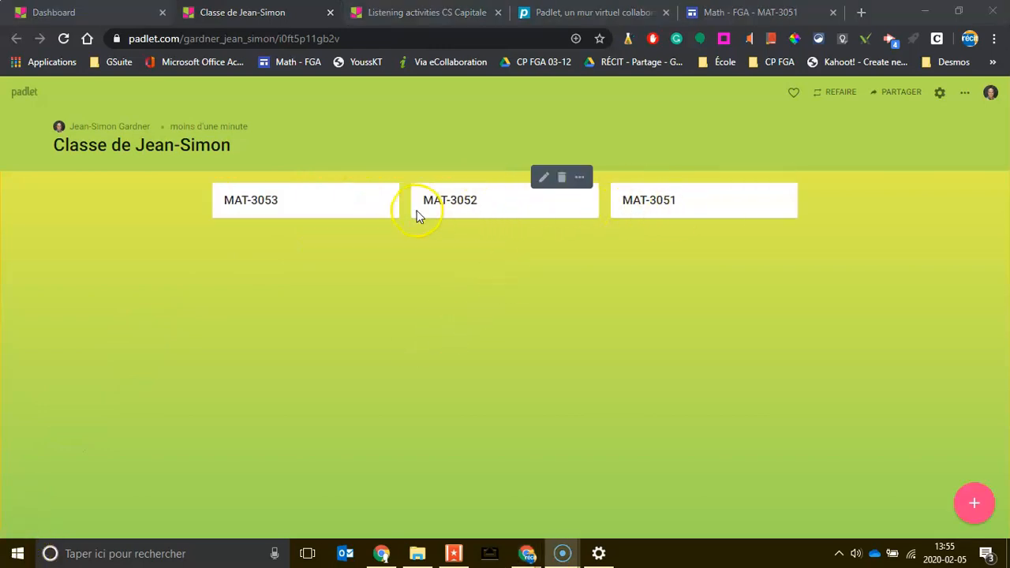
click(500, 206)
drag(500, 207, 696, 206)
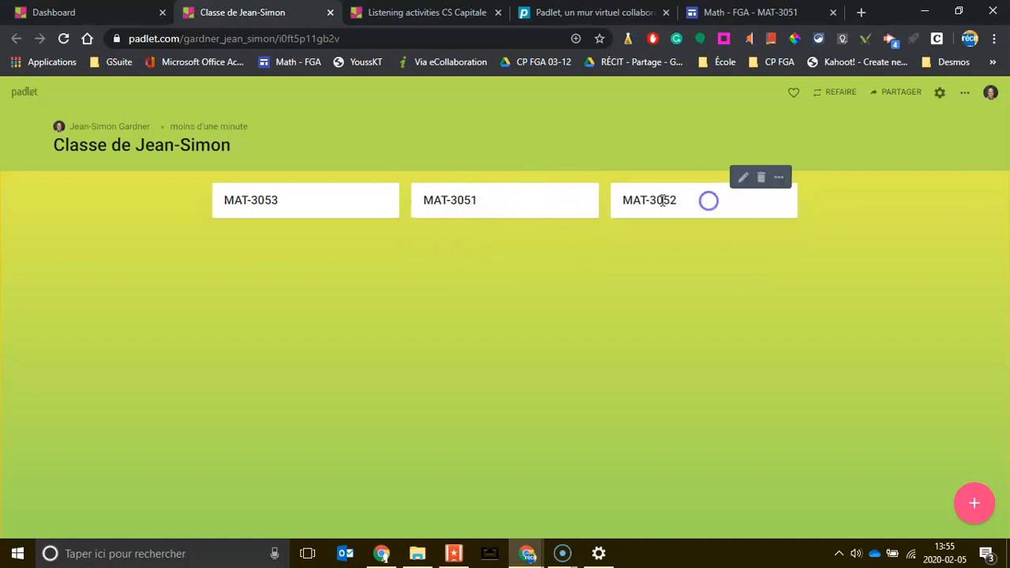
drag(289, 203, 719, 208)
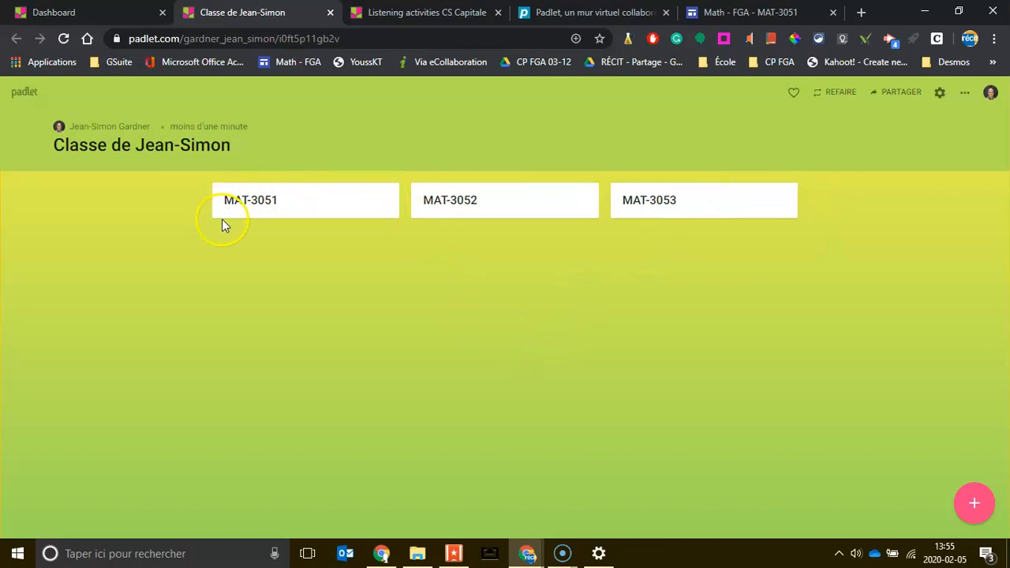
Step: Write Ressource 1, Ressource 2, Ressource 3 and Ressource 4 on separate lines in the MAT-3051 post
mouse_move(293, 201)
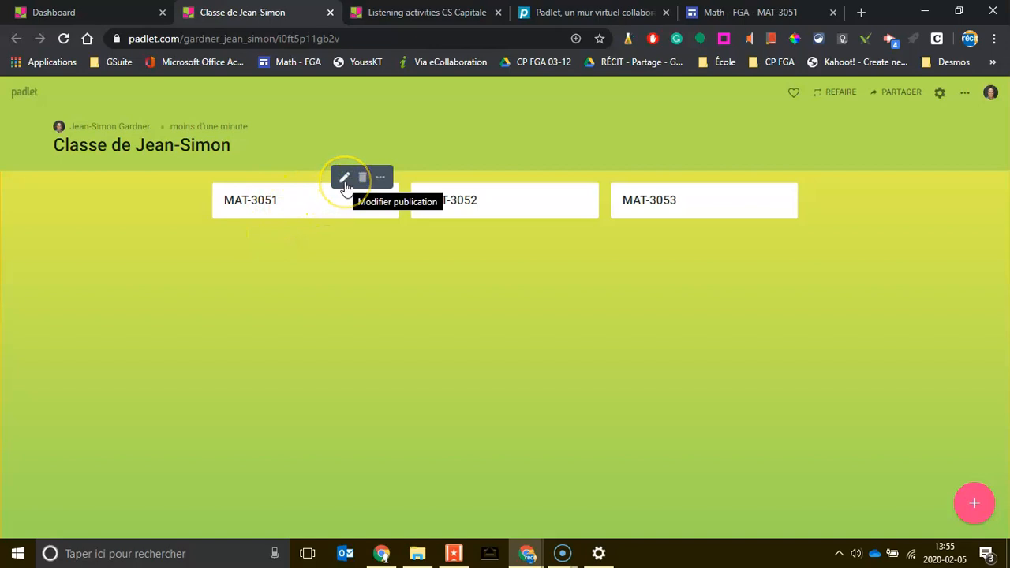
click(345, 178)
click(248, 224)
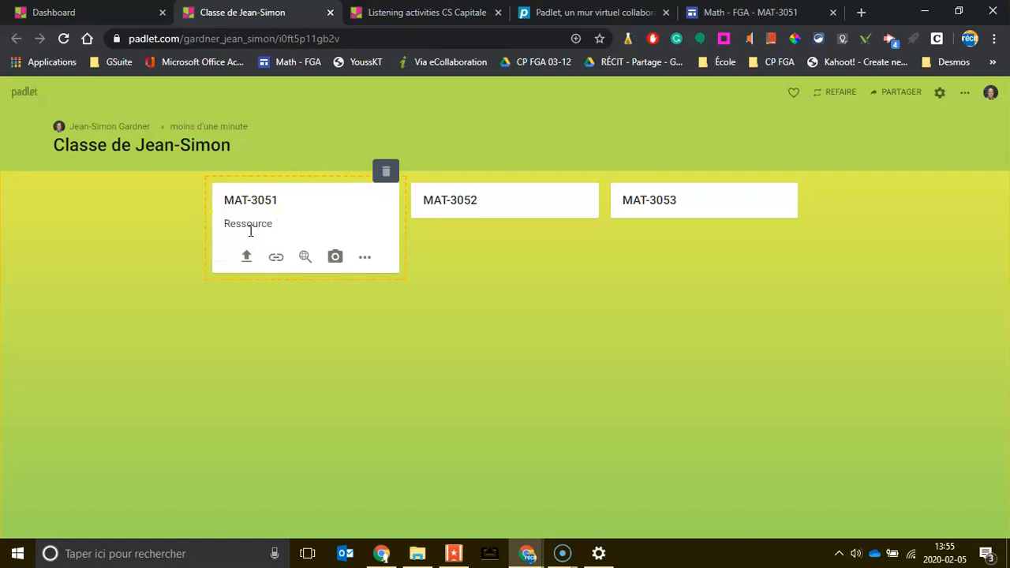
text(Ressource 1)
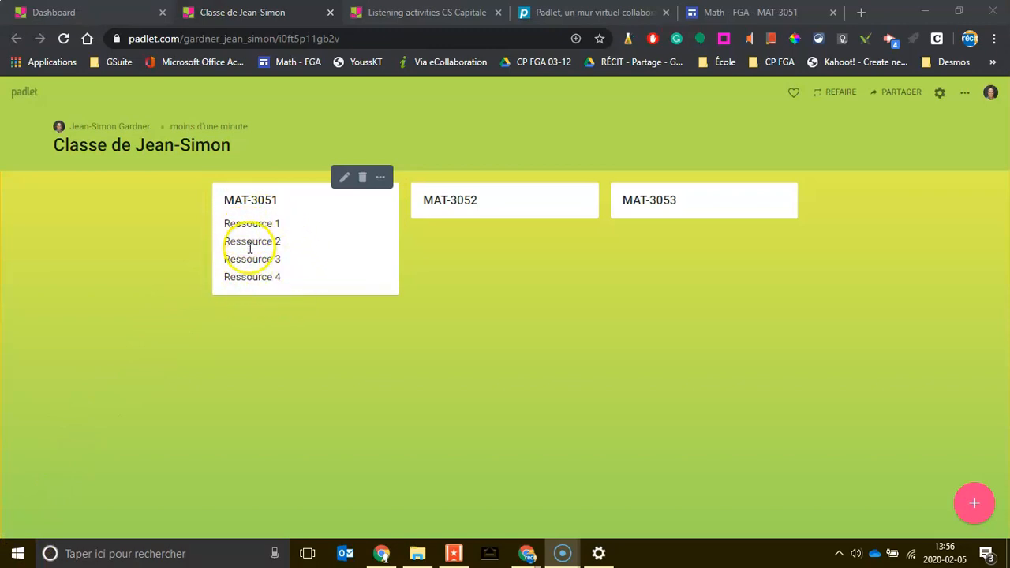
click(347, 182)
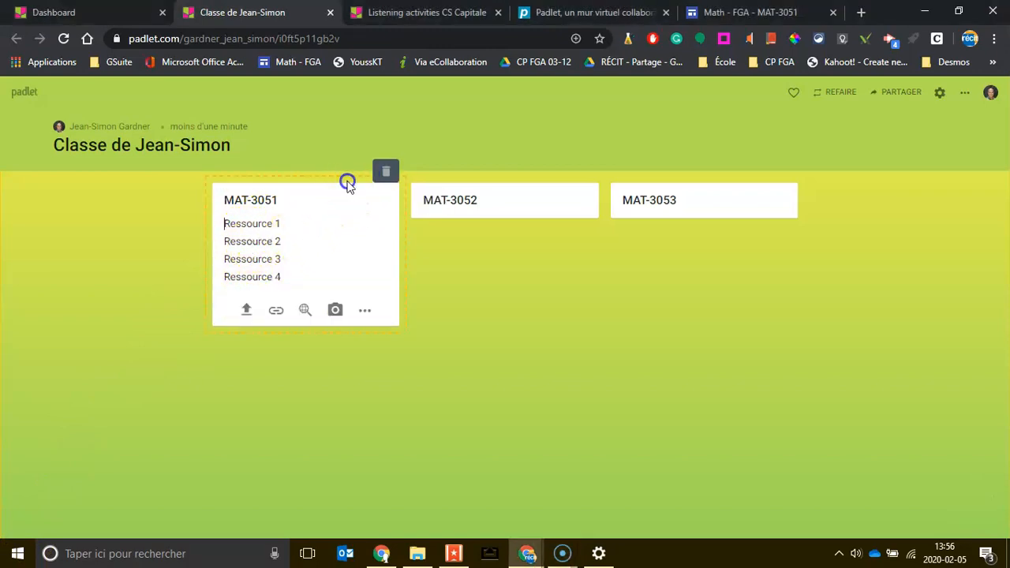
Step: Turn Ressource 1 and Ressource 2 in the MAT-3051 post into links to online resources
drag(293, 225, 220, 225)
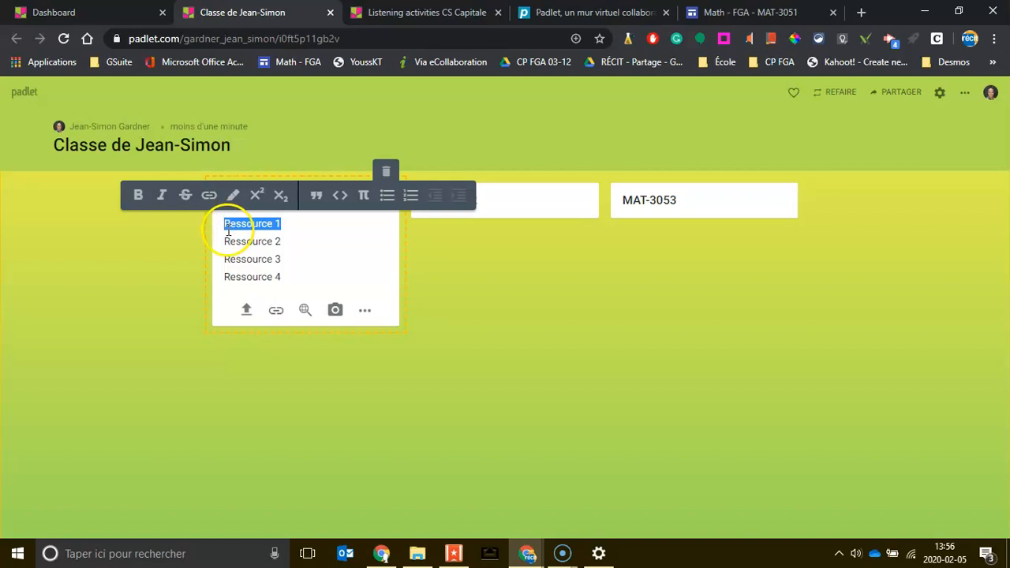
click(209, 198)
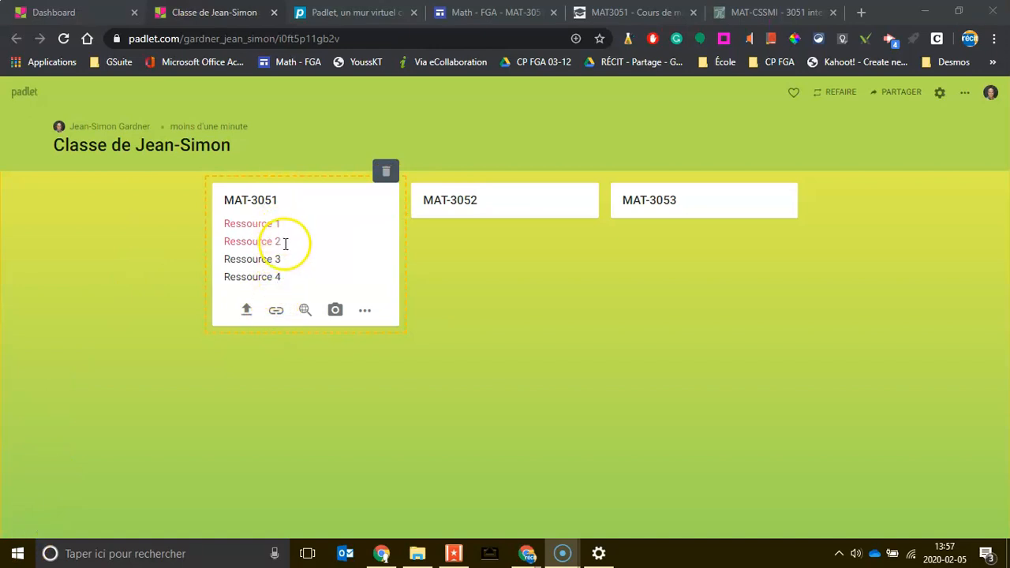
click(180, 256)
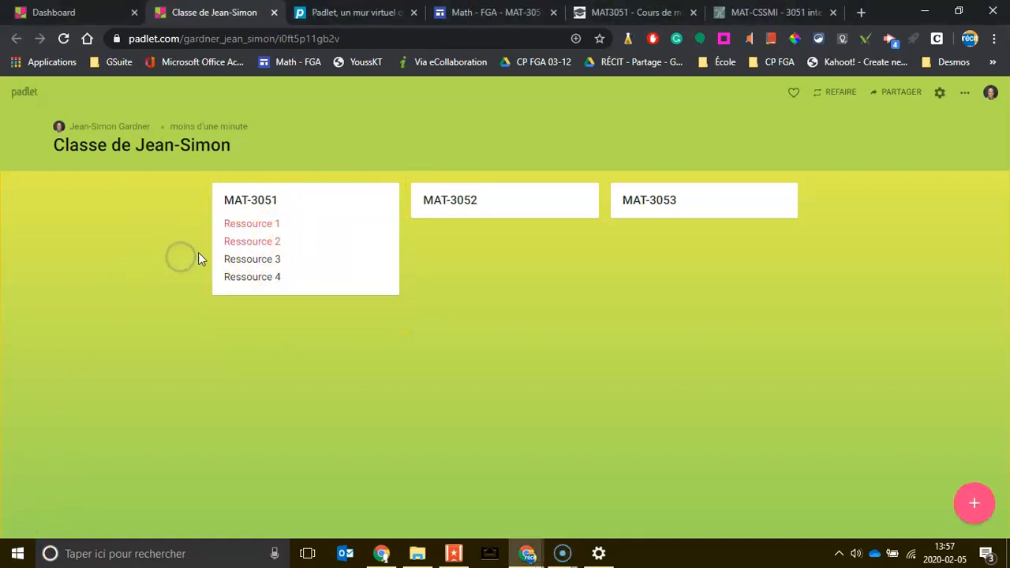
Step: Test Ressource 1's Genially 'RÉVISION MAT 3051' link, viewing its constant-function example, then follow Ressource 2
click(247, 227)
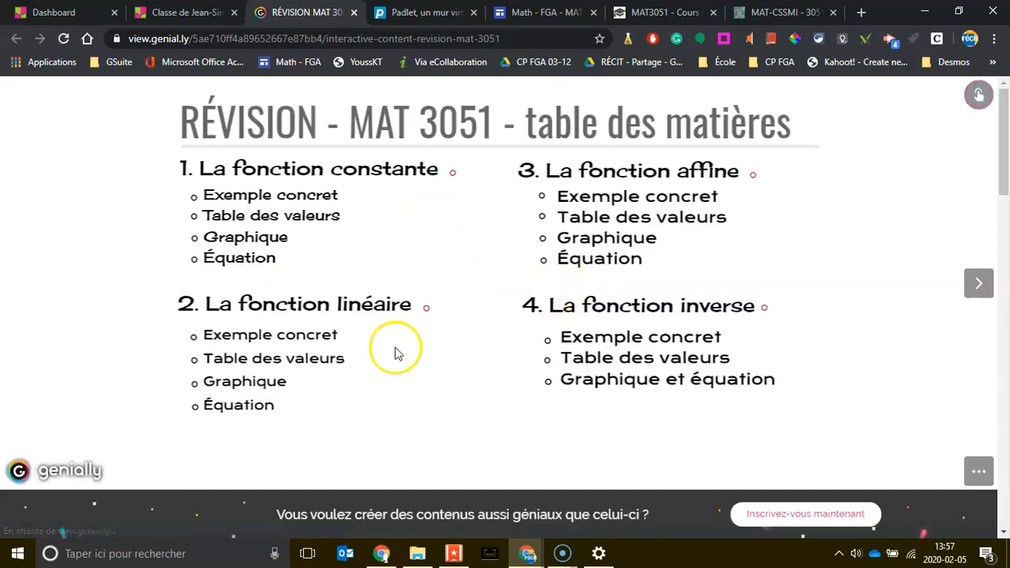
click(193, 196)
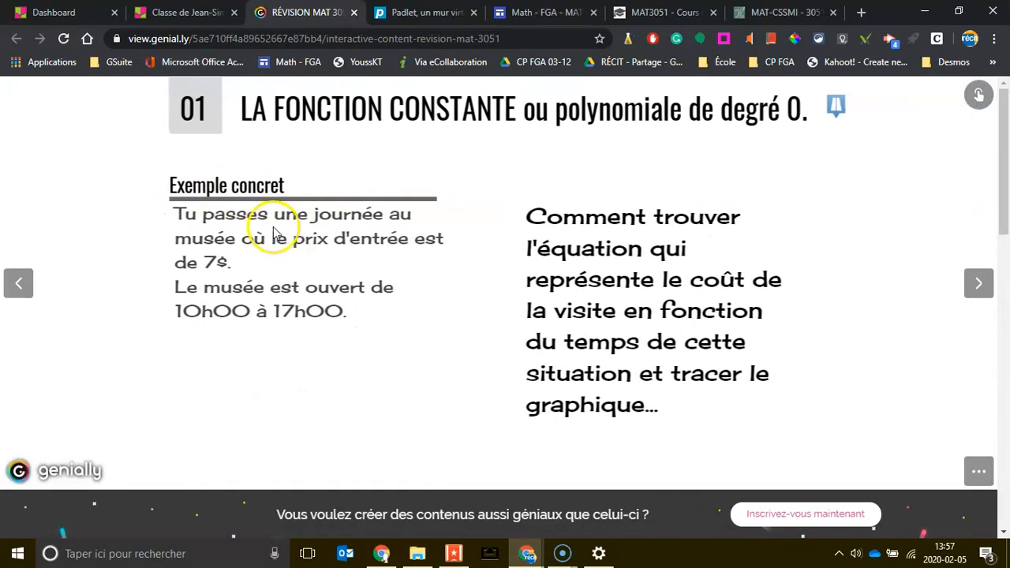
click(186, 12)
click(232, 241)
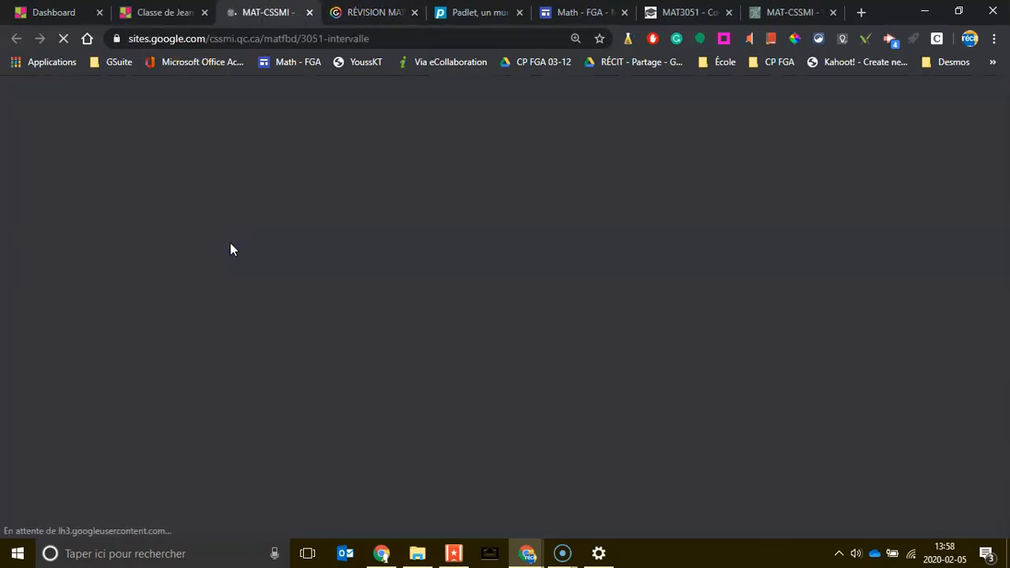
Step: Browse the videos on the MAT-CSSMI Google Site, then return to the Padlet class board
scroll(381, 332, down, 6)
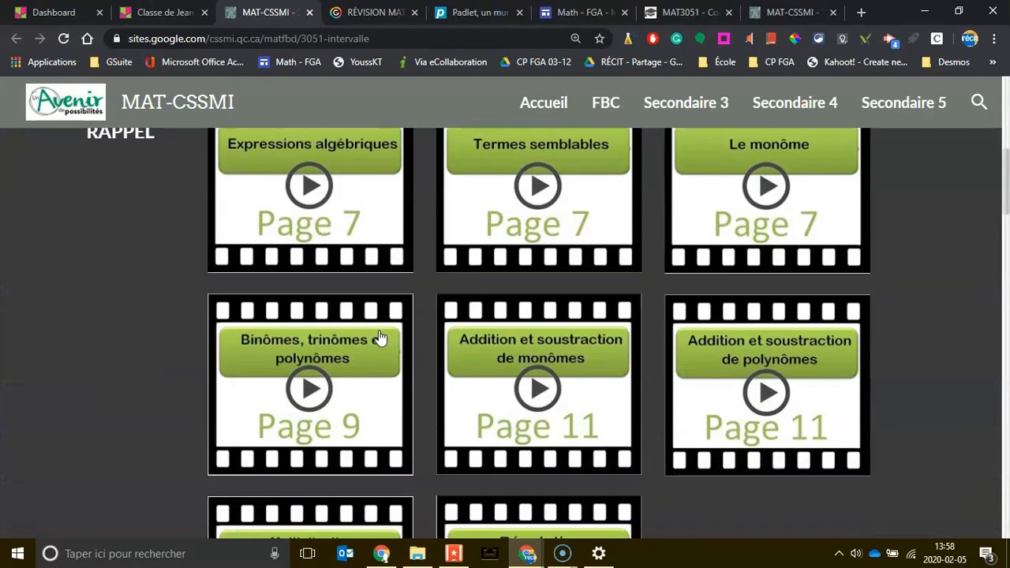
scroll(397, 239, down, 5)
scroll(310, 318, up, 6)
scroll(310, 318, up, 5)
click(146, 14)
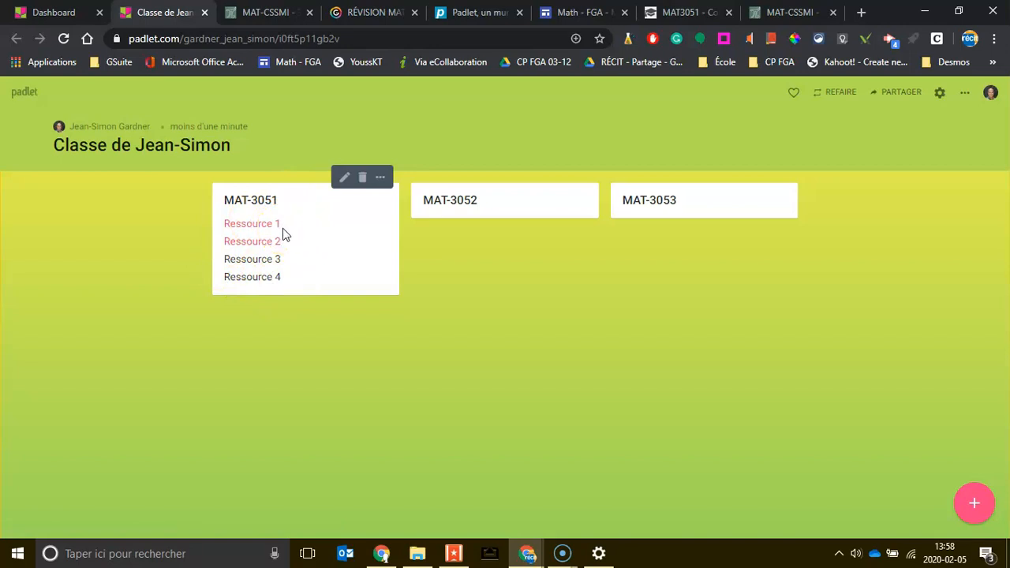
Step: Copy the padlet board's link from the sharing panel and open a new browser tab
click(902, 95)
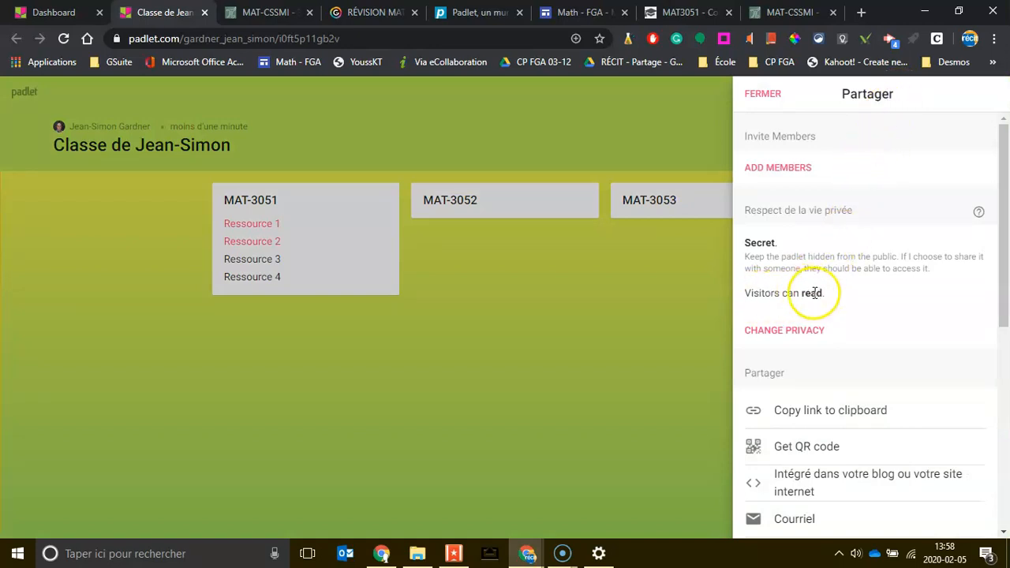
scroll(813, 288, down, 3)
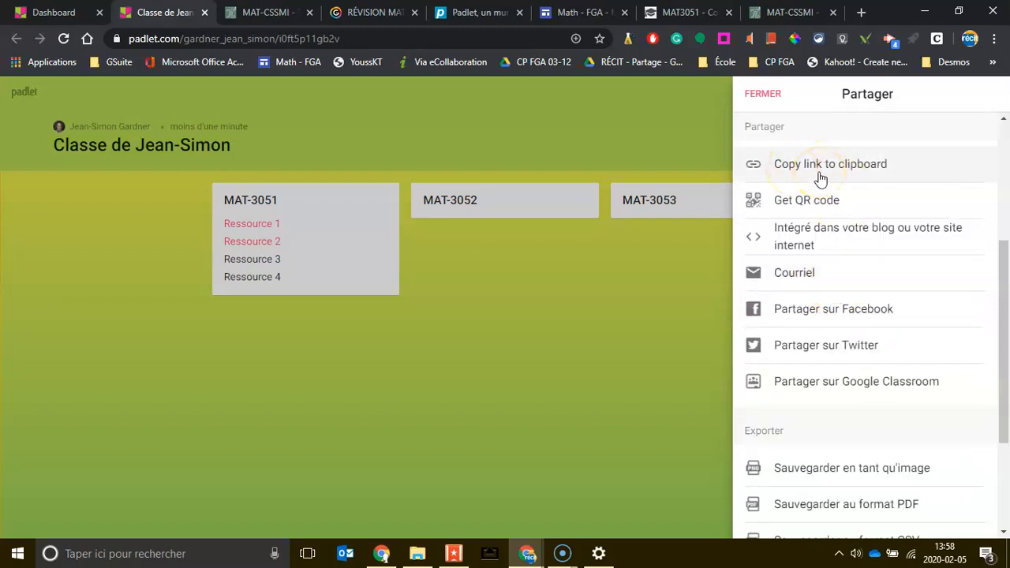
click(819, 175)
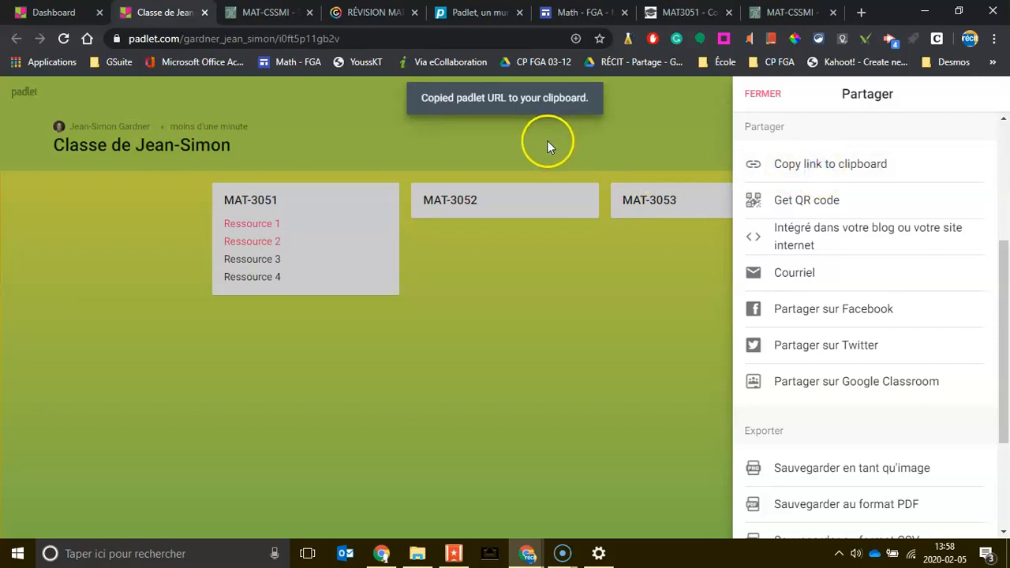
click(861, 12)
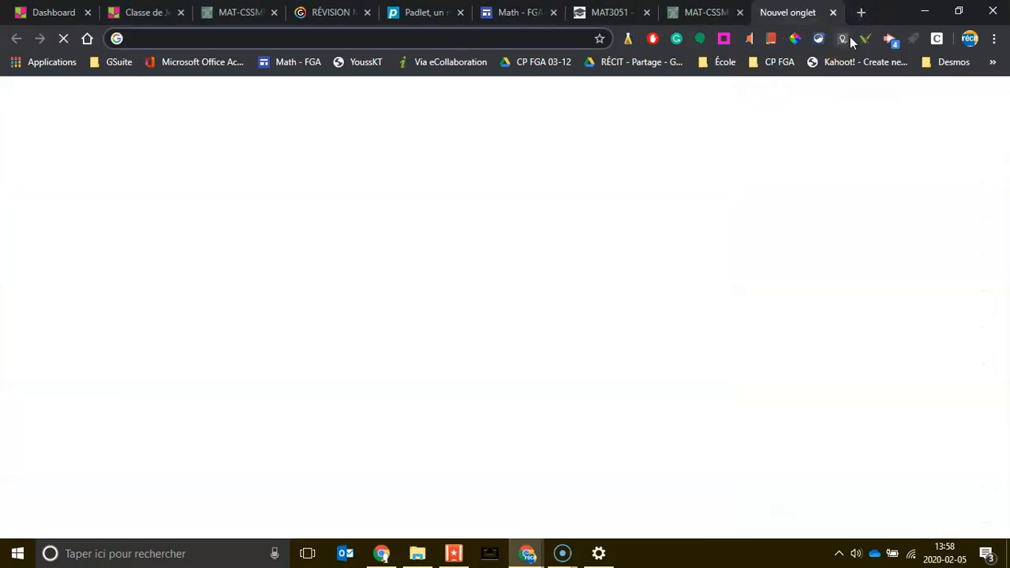
Step: On bit.ly, create a short link from the pasted padlet board address
text(bit.)
key(Return)
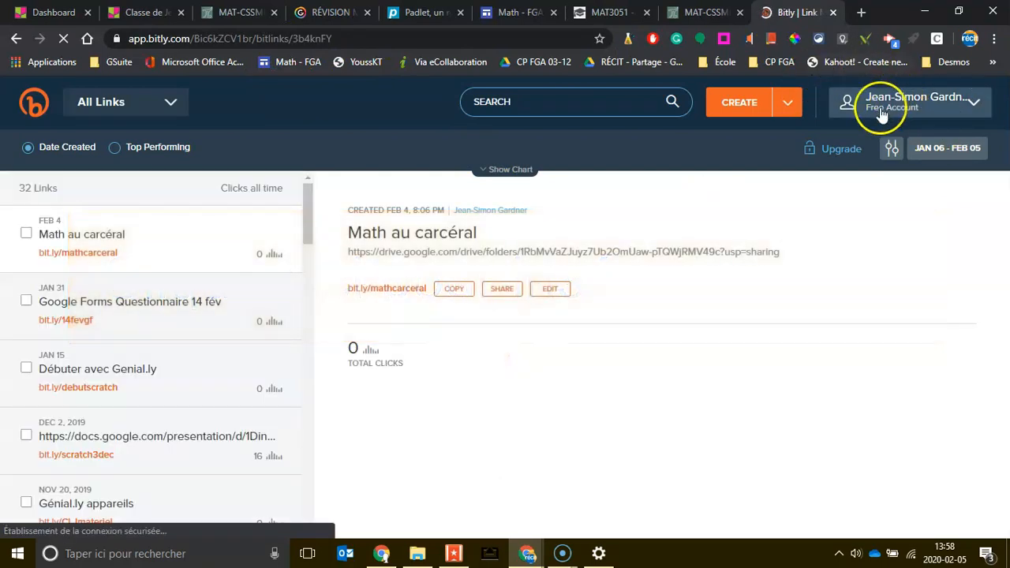
click(739, 103)
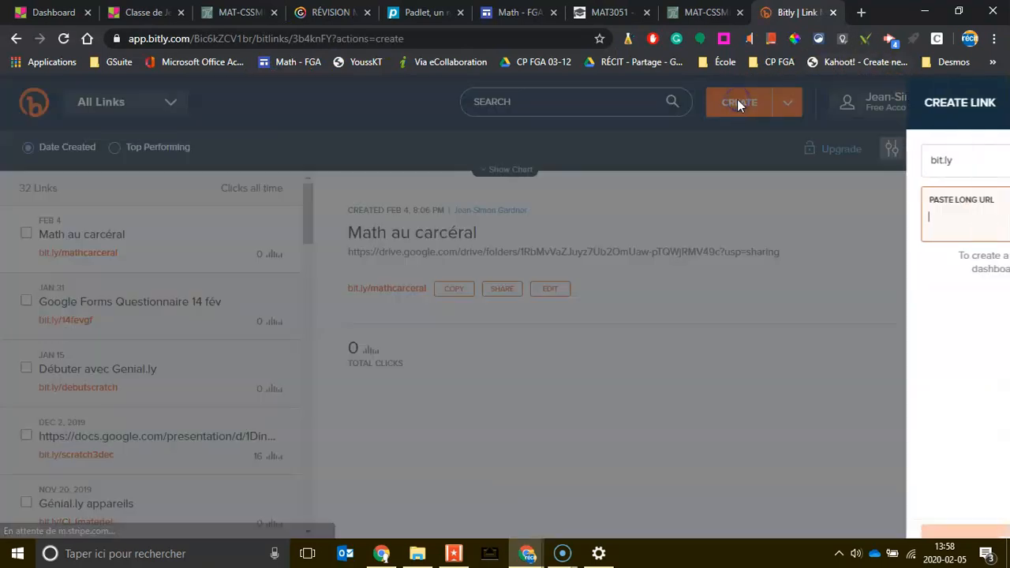
key(ctrl+v)
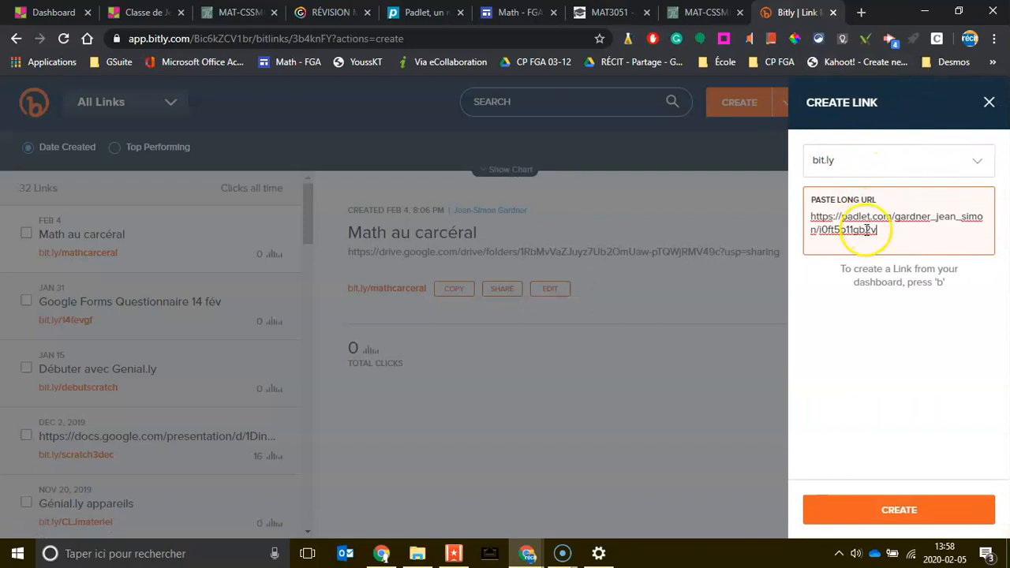
click(903, 515)
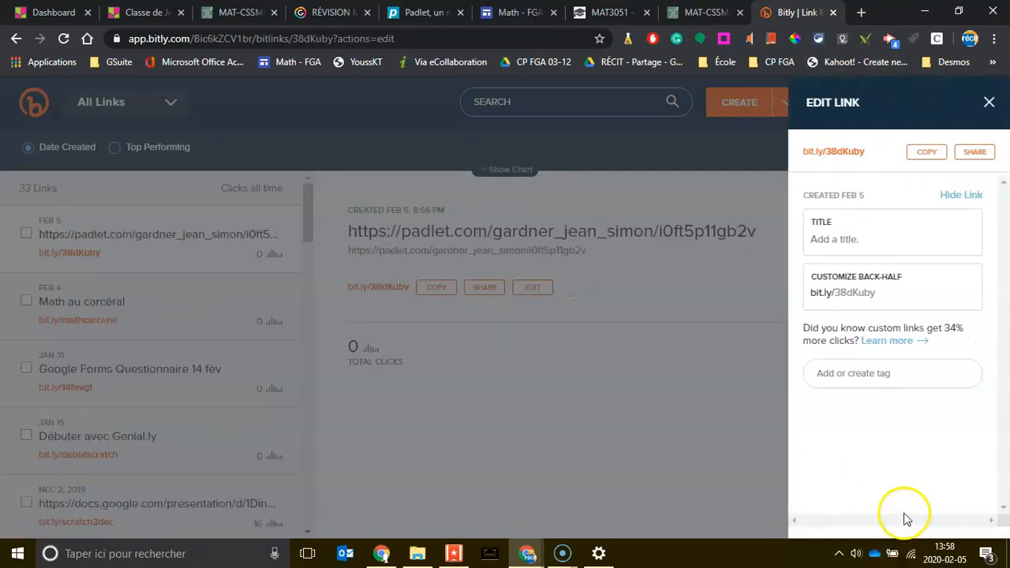
click(842, 239)
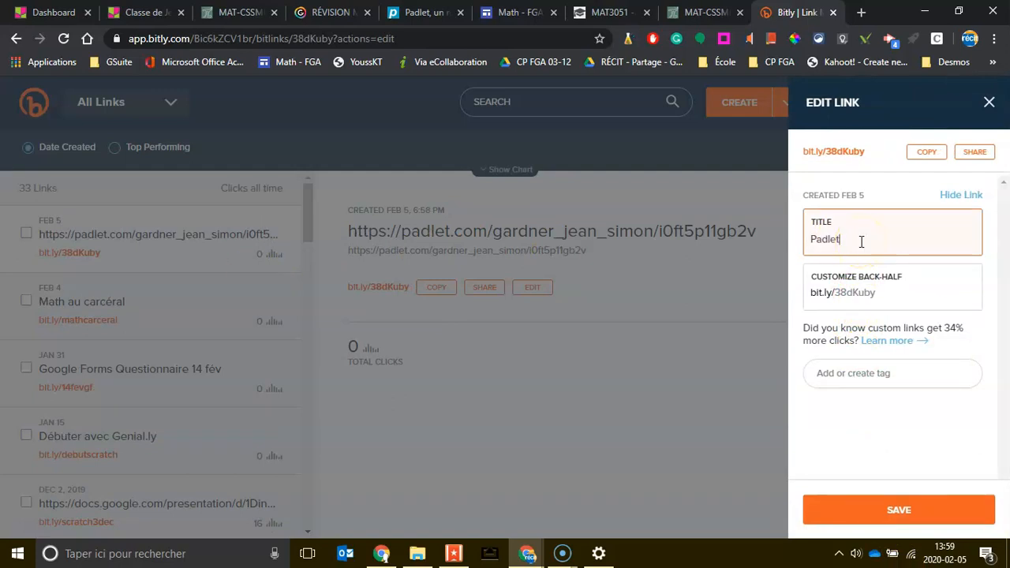
click(872, 294)
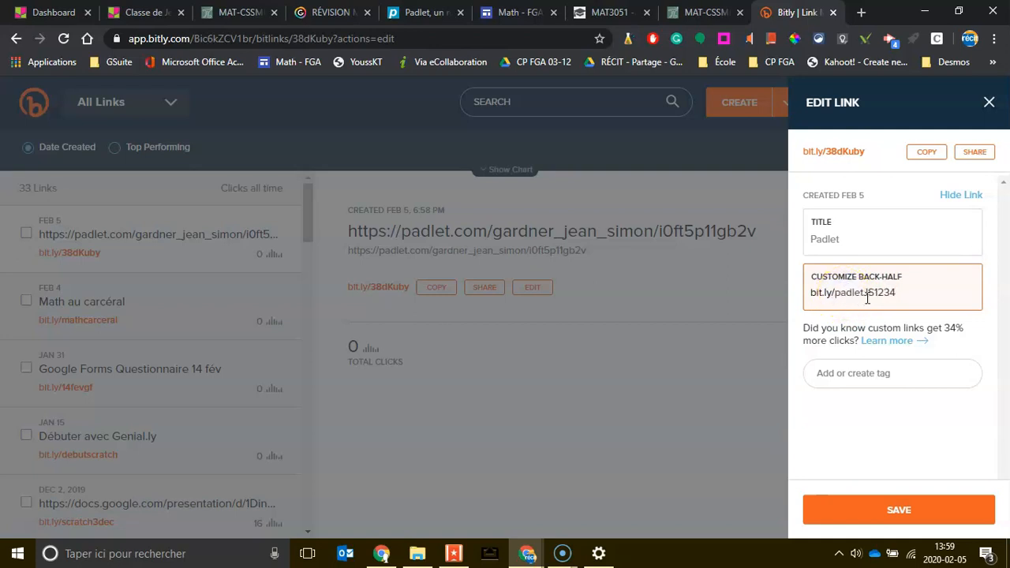
click(948, 430)
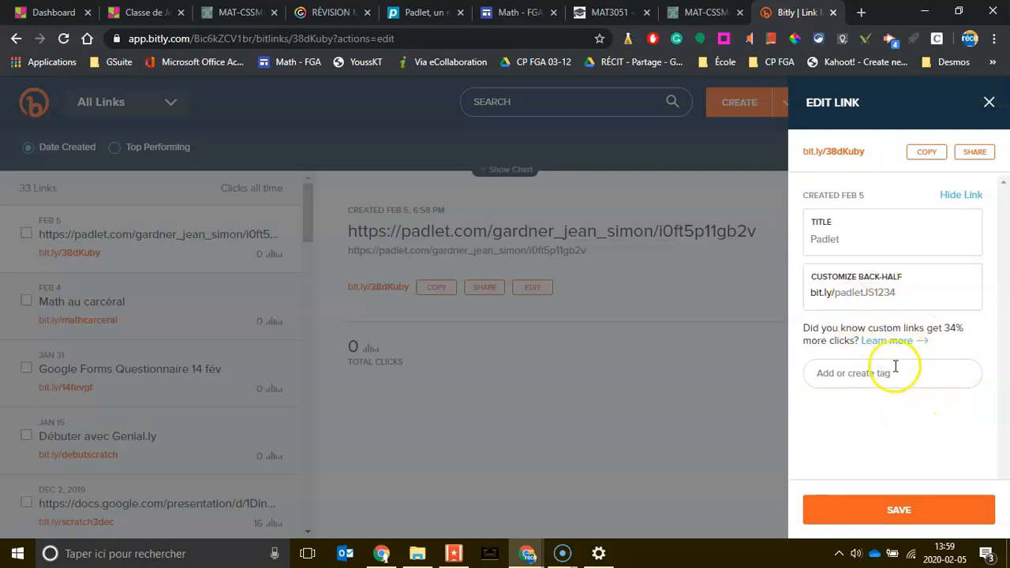
click(896, 508)
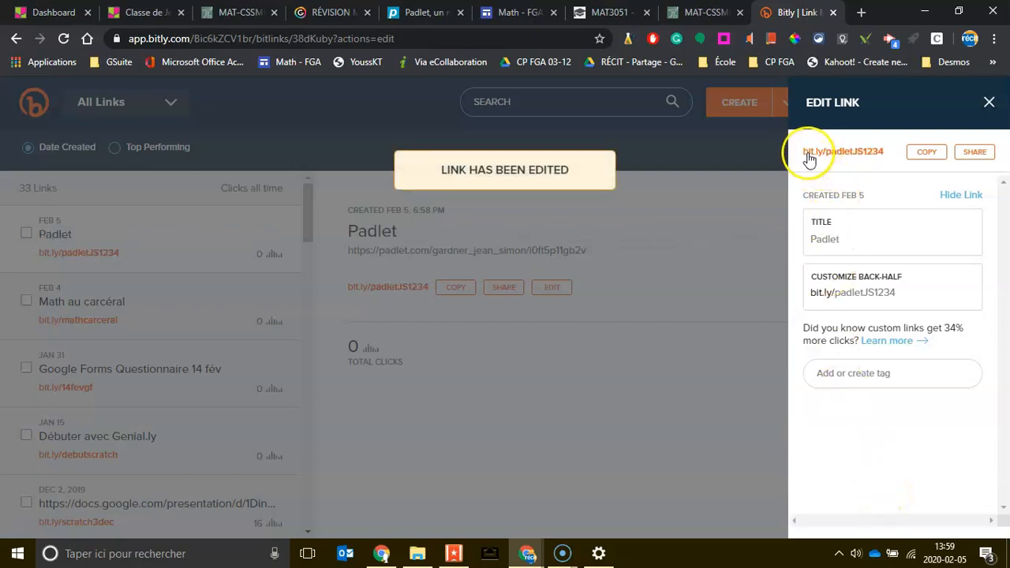
click(923, 155)
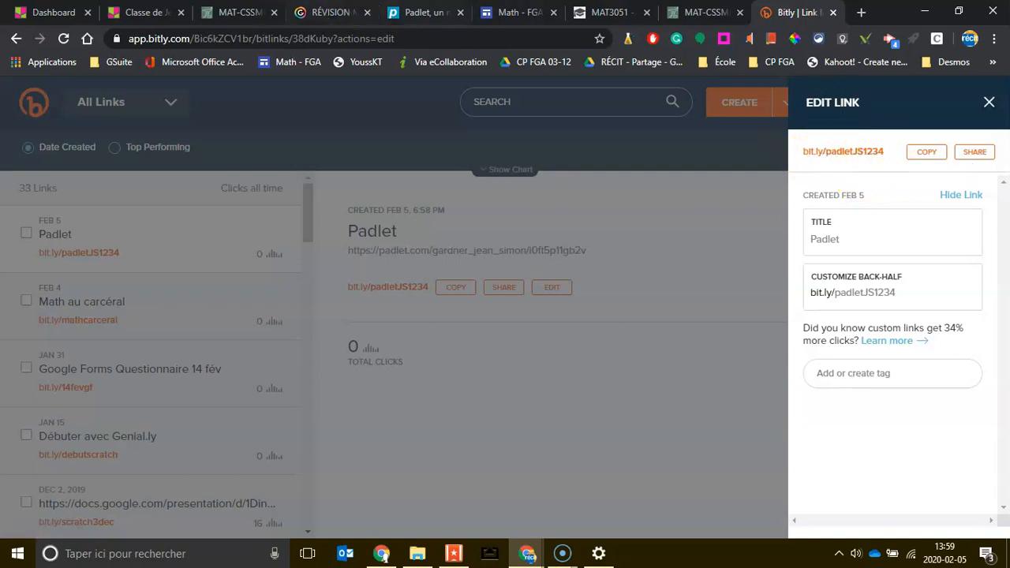
Step: Return to the Padlet class board showing MAT-3051, MAT-3052 and MAT-3053
click(153, 16)
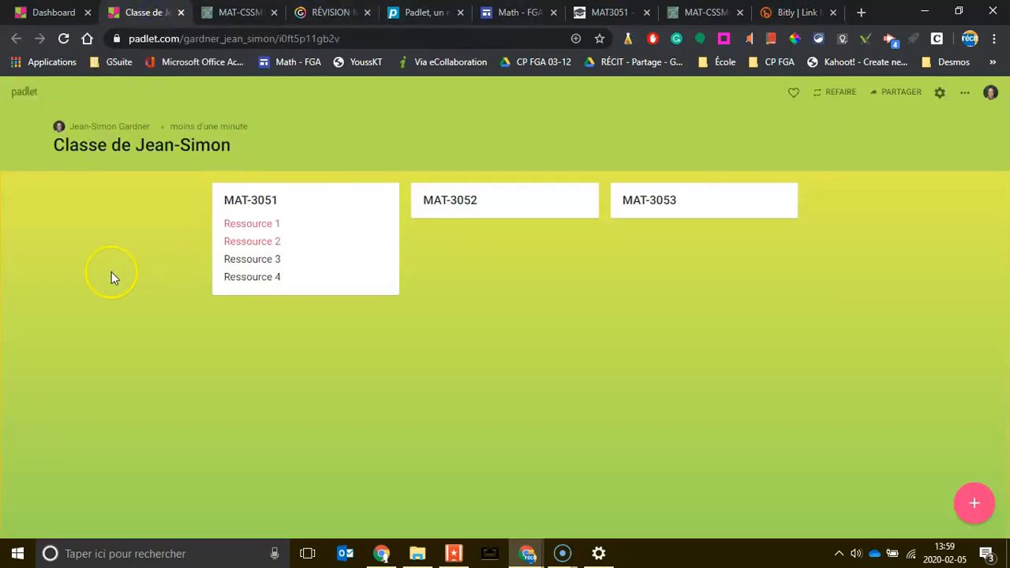